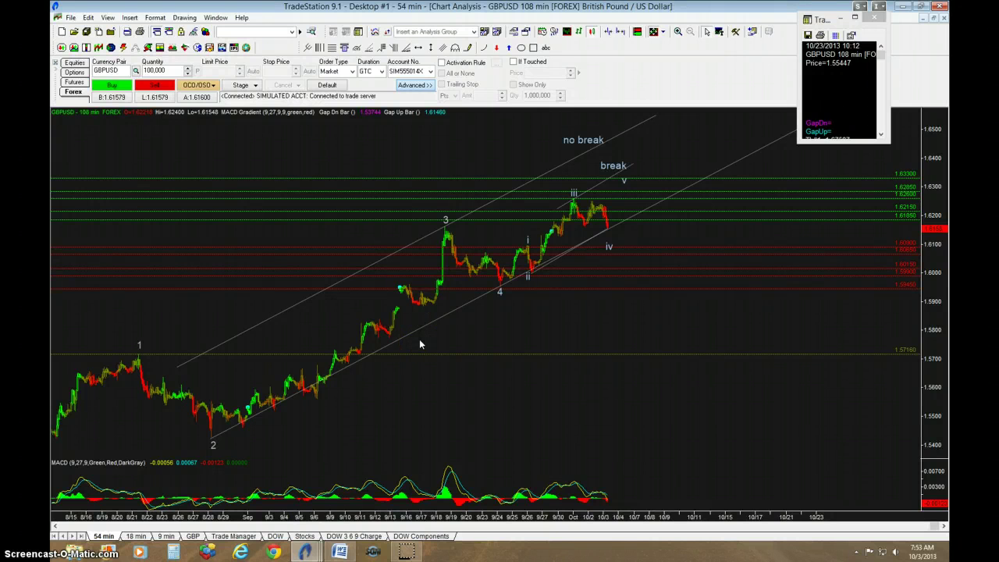
click(422, 342)
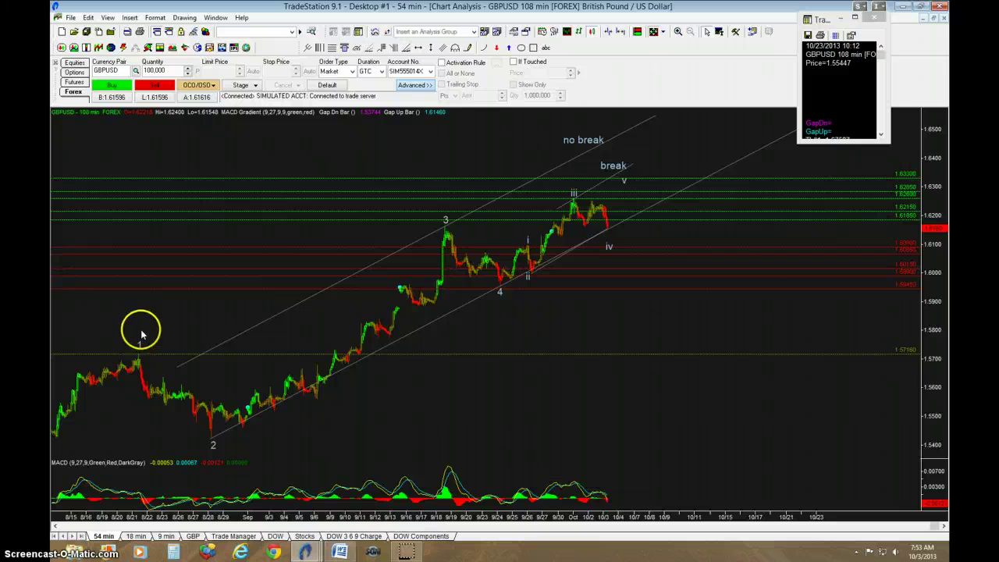
click(224, 440)
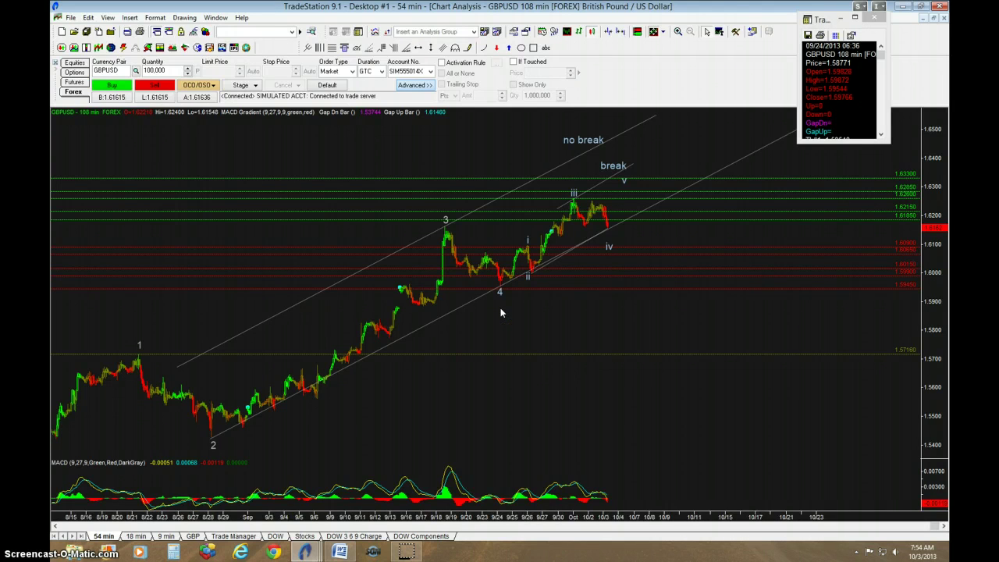
mouse_move(500, 307)
mouse_down()
mouse_move(426, 323)
mouse_move(499, 286)
mouse_move(501, 316)
mouse_move(499, 286)
mouse_move(474, 308)
mouse_up()
- Shift the upper channel trendline slightly along the wave 3 peak and move the "no break" label closer to wave 3
mouse_move(434, 239)
mouse_down()
mouse_move(472, 300)
mouse_move(421, 238)
mouse_up()
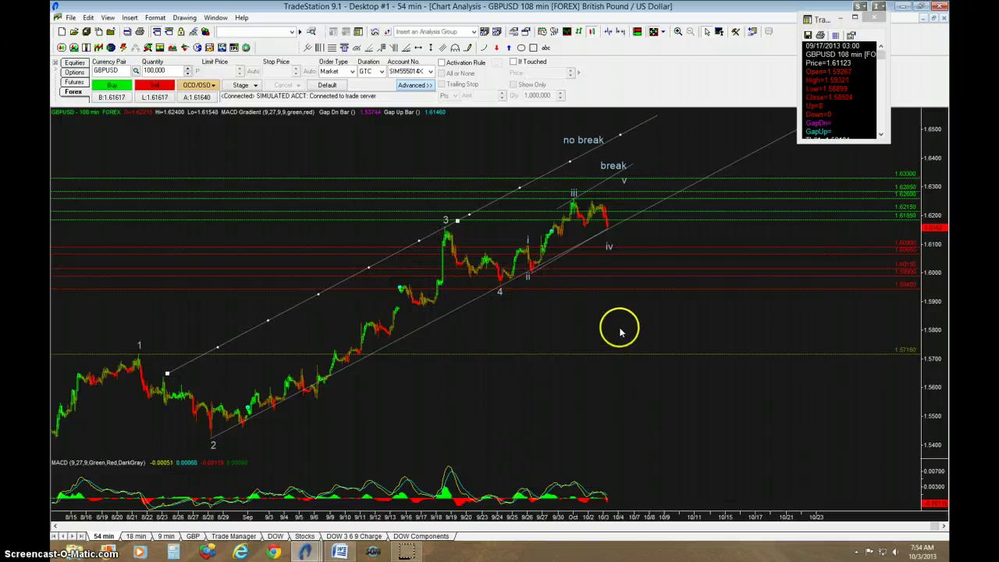
scroll(412, 338, down, 2)
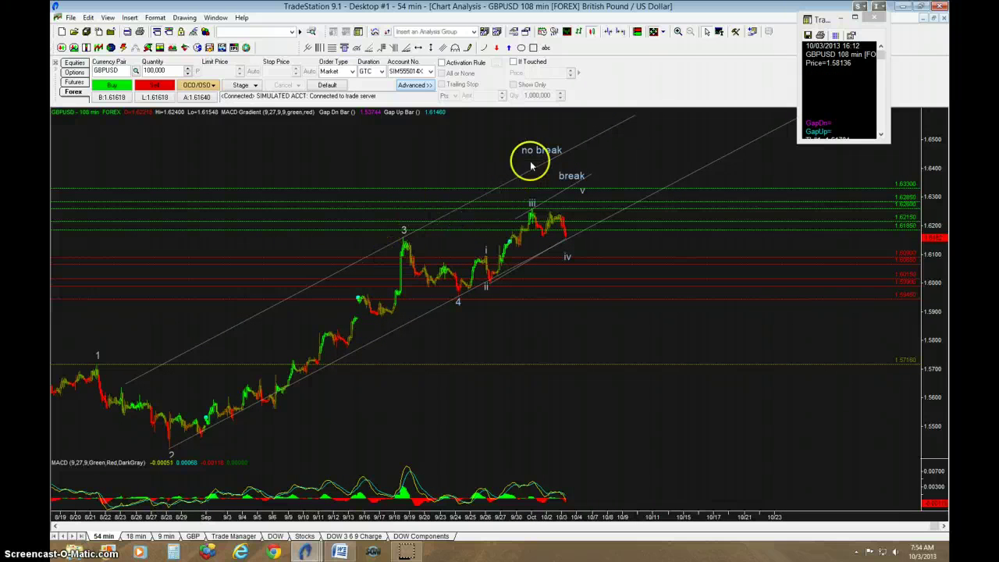
drag(535, 154, 516, 160)
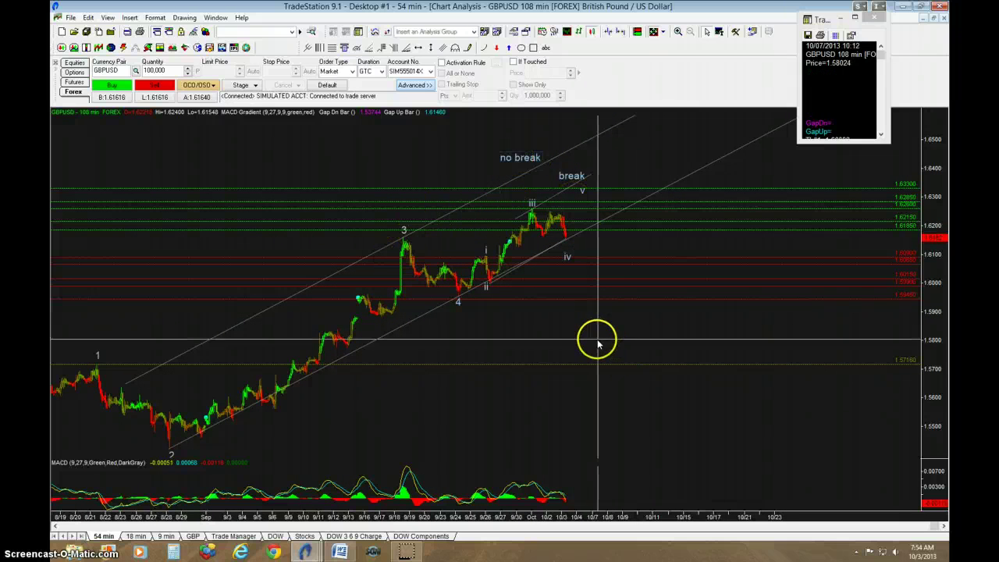
- Move the wave "iv" and "ii" labels so each sits directly beneath its corresponding price low
drag(944, 350, 940, 339)
drag(599, 361, 645, 309)
drag(934, 326, 931, 357)
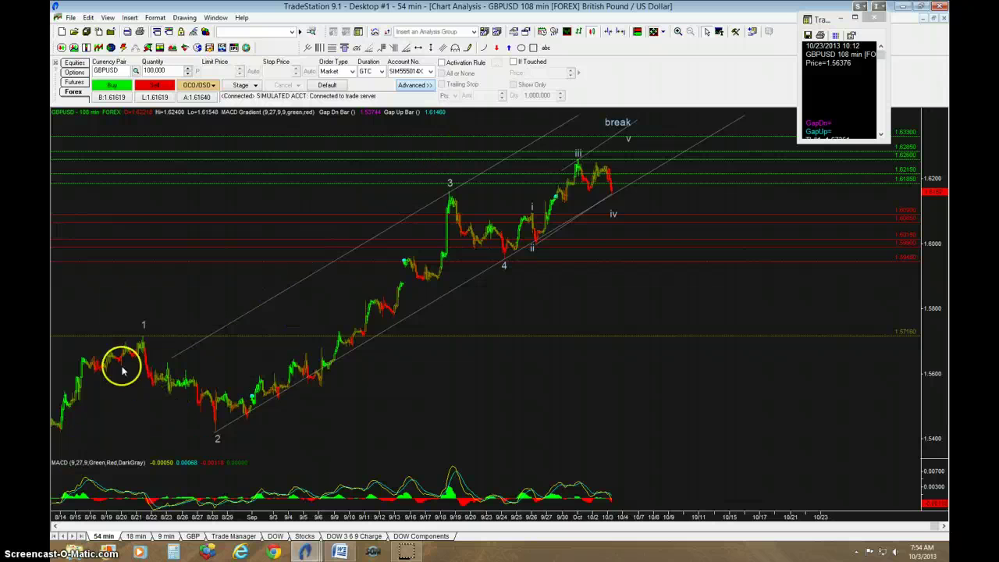
drag(557, 285, 437, 363)
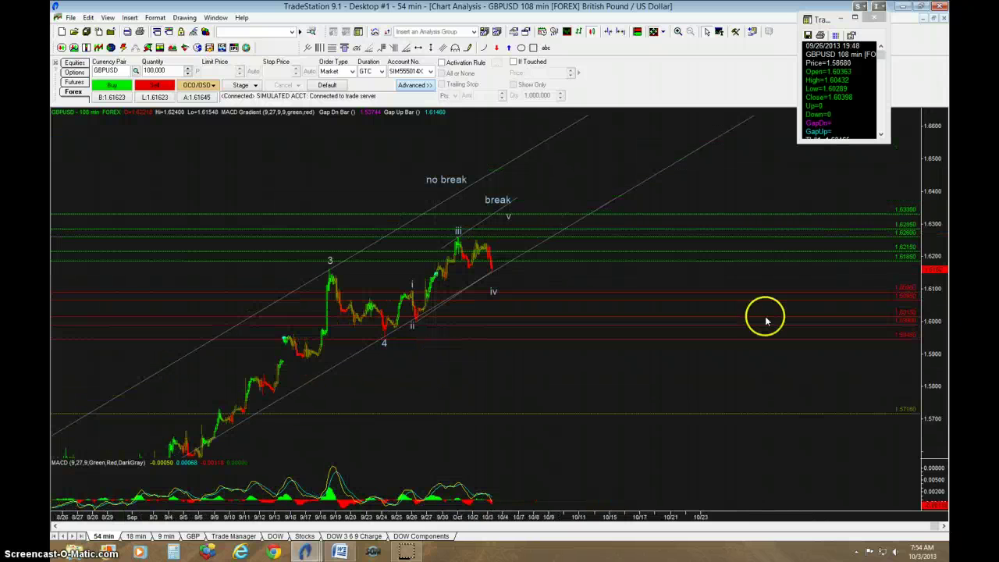
drag(942, 369, 945, 321)
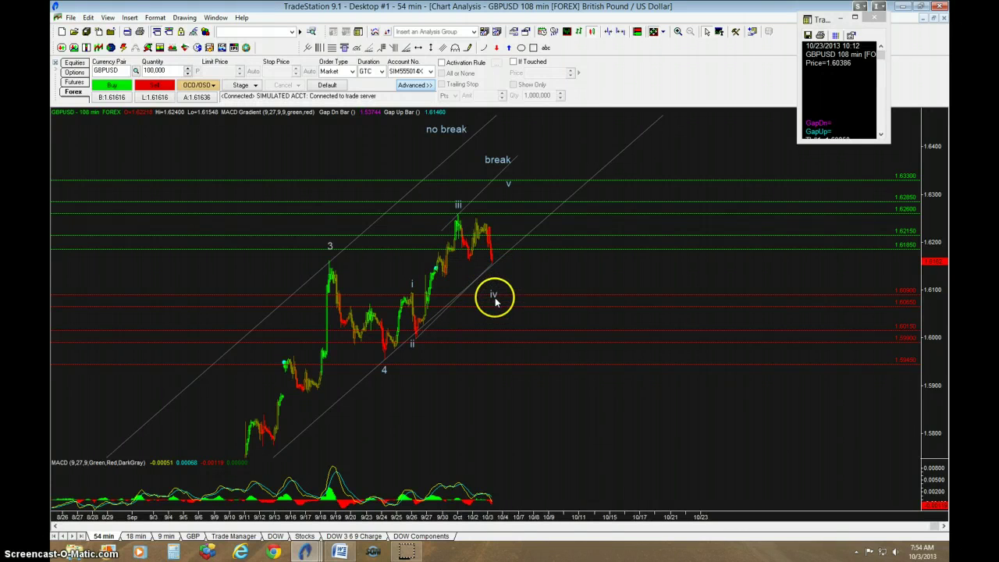
drag(494, 299, 502, 274)
right_click(503, 280)
key(Escape)
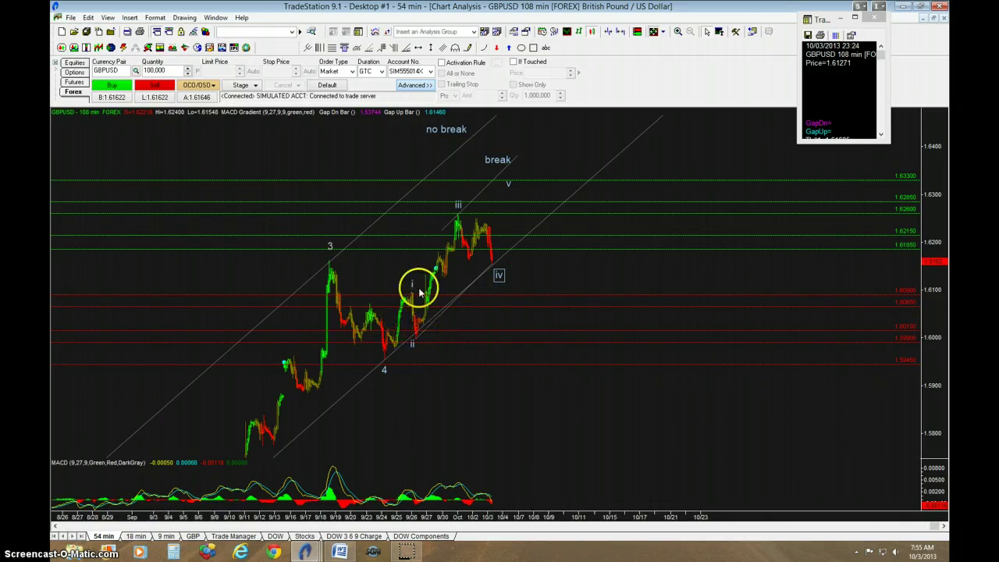
drag(412, 344, 421, 348)
click(421, 347)
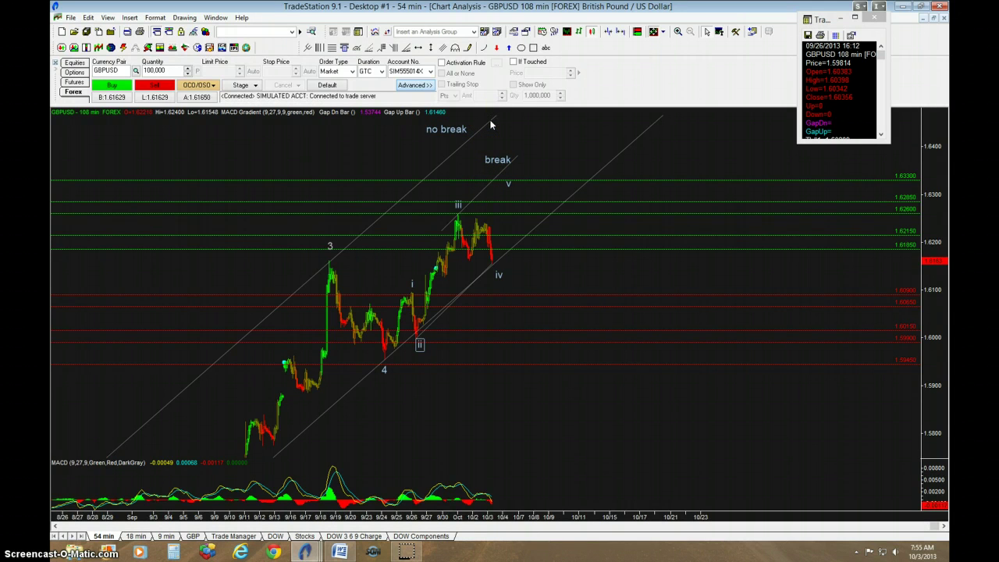
- Draw a trendline from the wave iv low up to about 1.6445 and extend the wave iii trendline to the right
drag(385, 159, 339, 196)
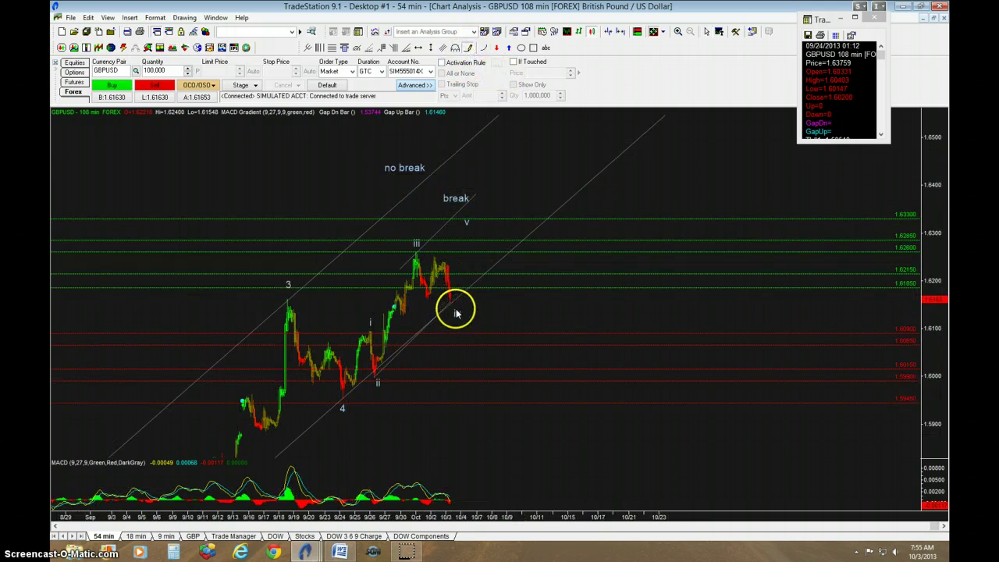
mouse_move(455, 300)
mouse_down()
mouse_move(457, 242)
mouse_move(487, 165)
mouse_up()
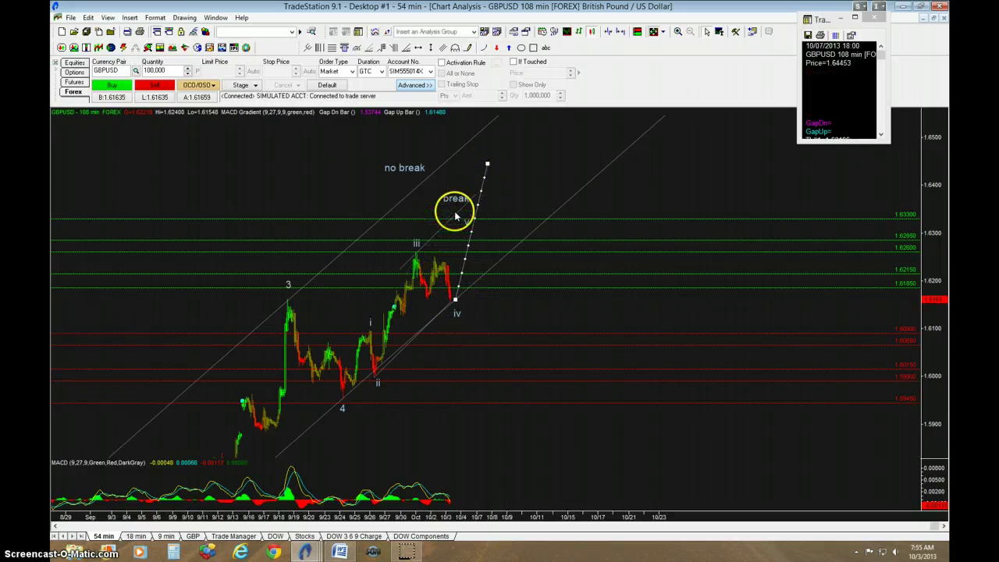
right_click(456, 215)
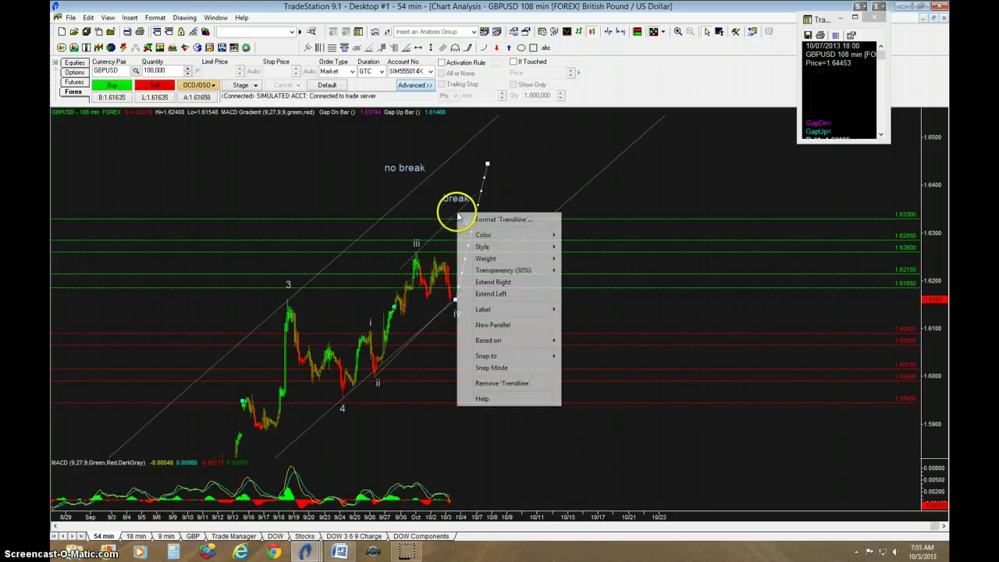
click(481, 283)
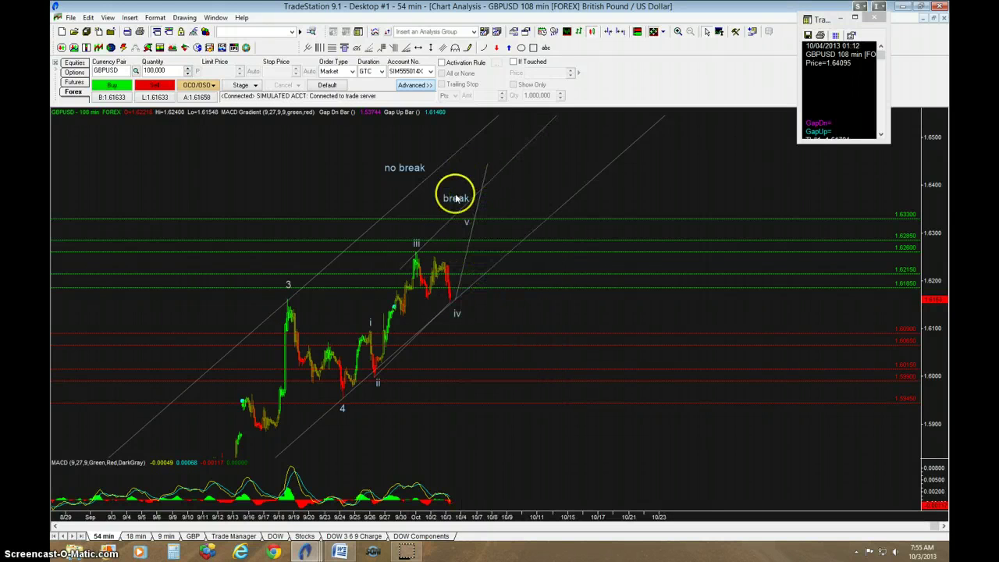
- Reposition the "break" label above the end of the projected wave v line and the "no break" label beside the upper channel line
drag(455, 201, 486, 151)
drag(408, 174, 320, 220)
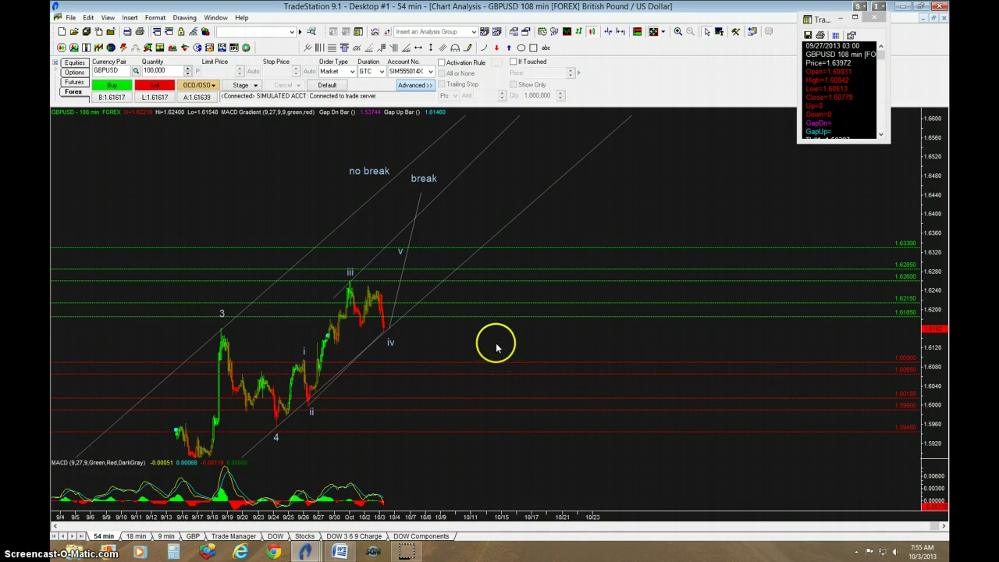
drag(496, 349, 507, 336)
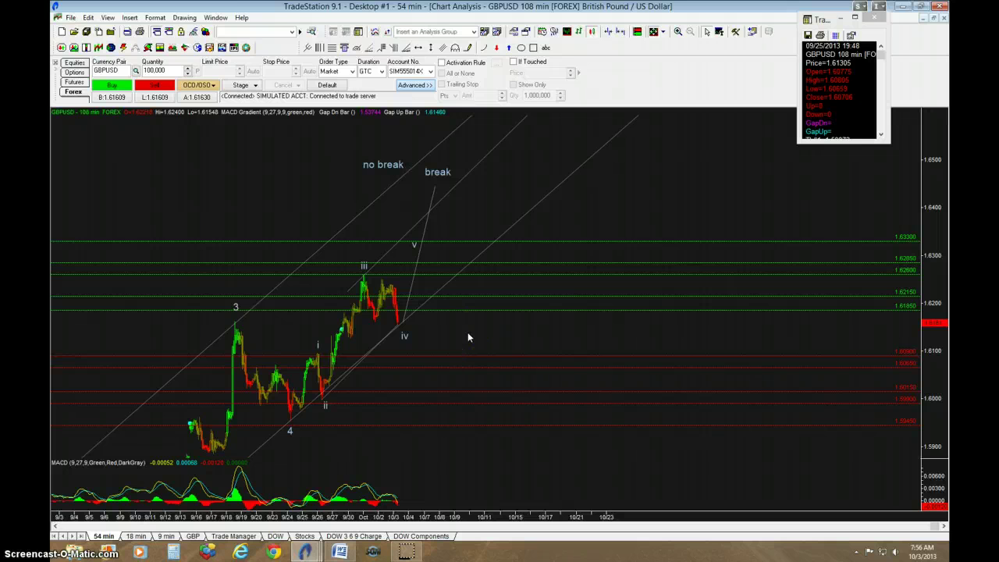
- Add a Fibonacci price extension from the wave 2 low to the wave 3 high and wave 4 low, and select its 100% level
drag(467, 337, 644, 225)
click(944, 301)
drag(944, 301, 725, 419)
drag(408, 423, 411, 401)
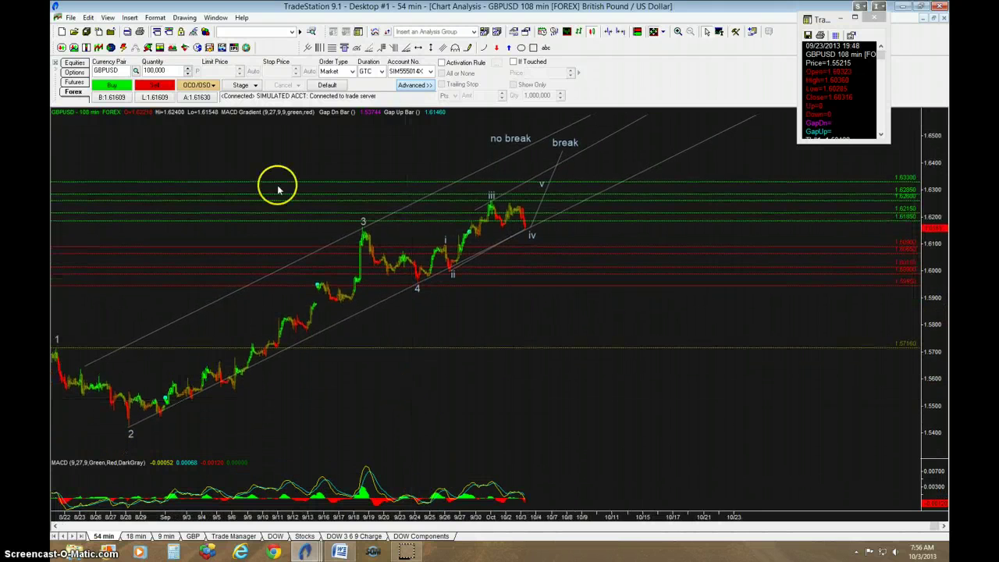
click(130, 431)
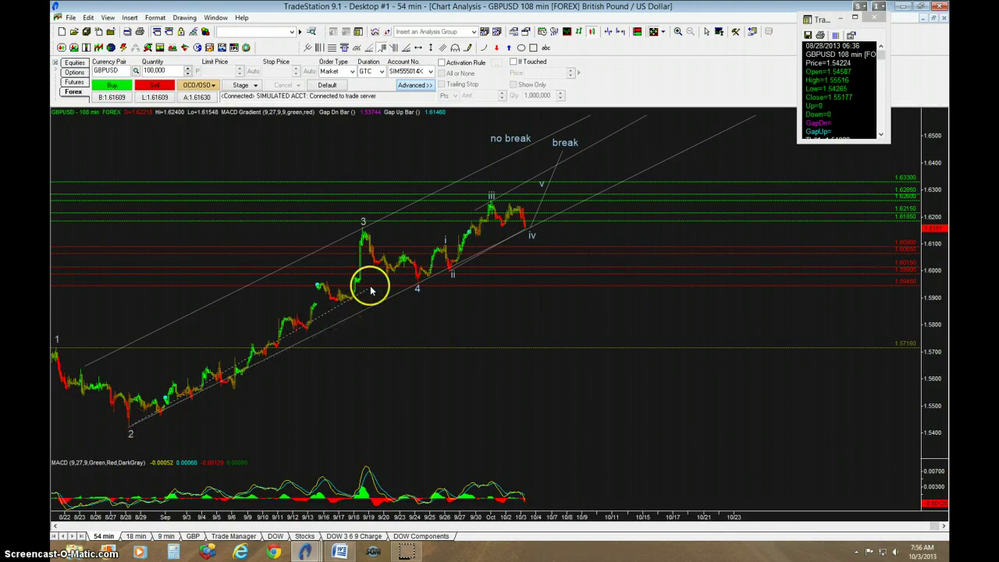
click(363, 222)
click(419, 285)
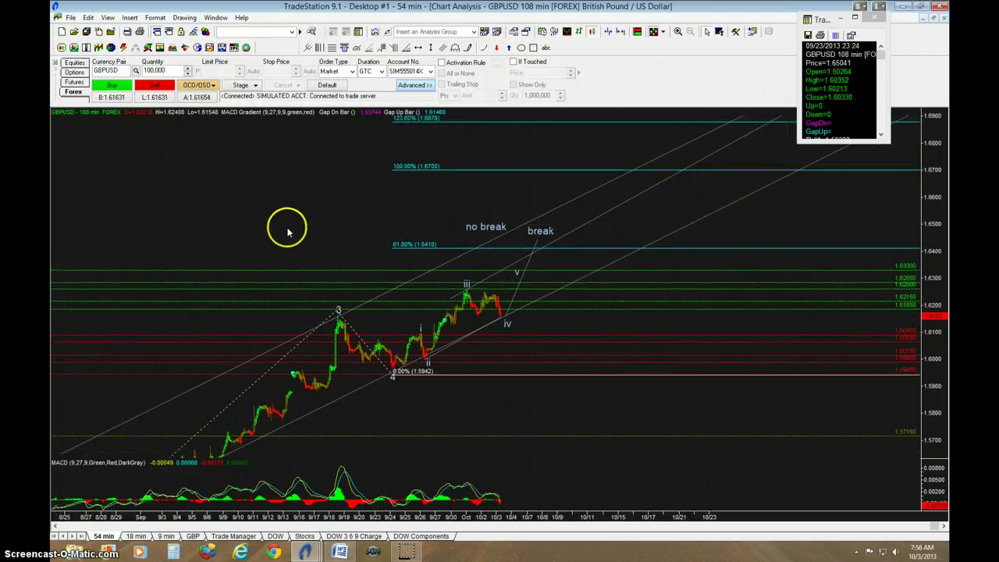
click(419, 170)
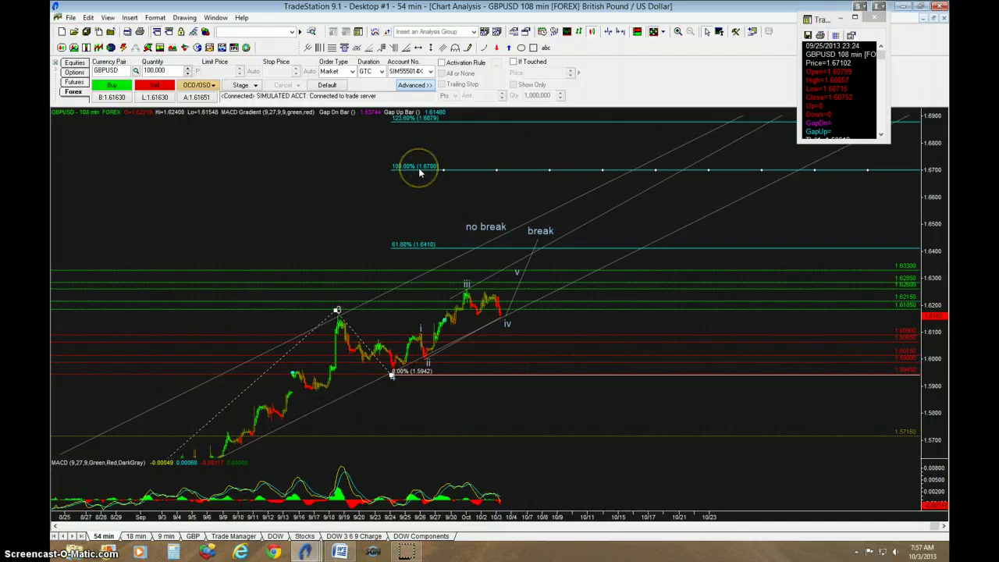